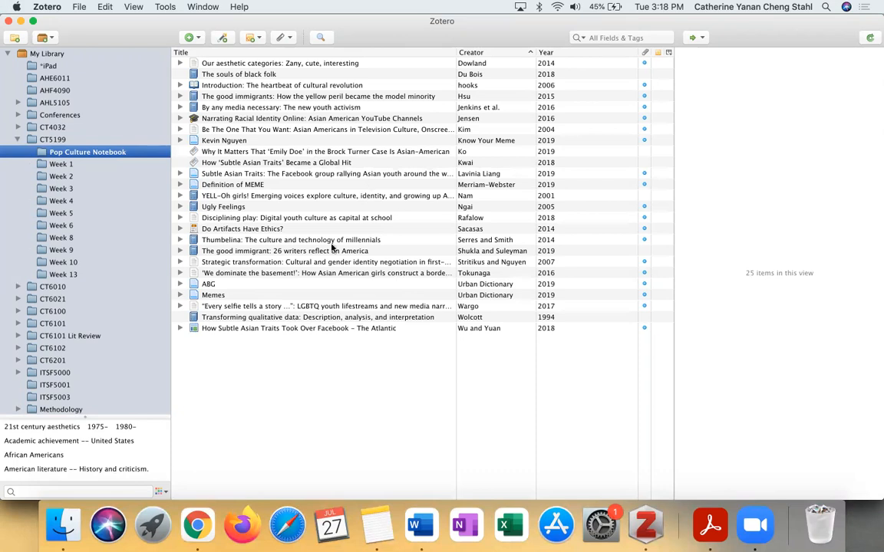
Step: Open the PDF attached to the 2016 article "'We dominate the basement!'" in the Pop Culture Notebook collection
click(180, 273)
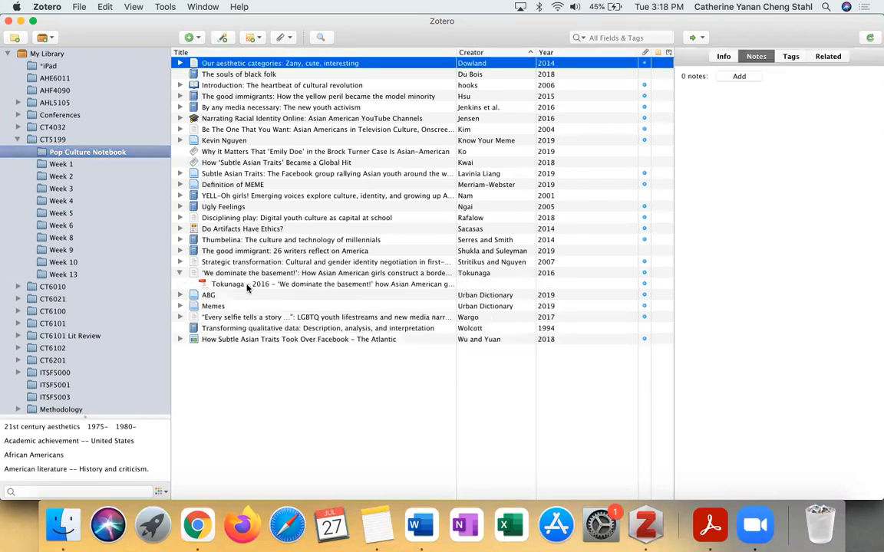
click(259, 284)
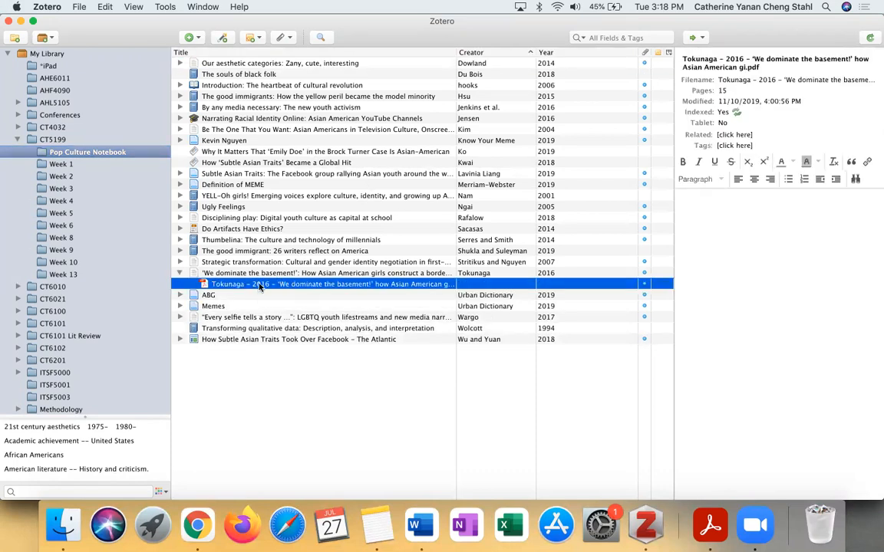
double_click(259, 285)
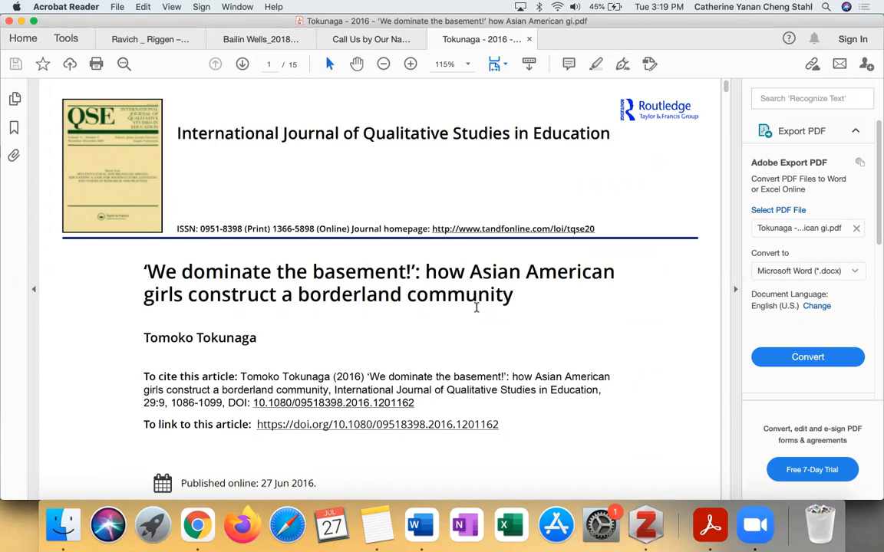
Step: Highlight the two numbered research questions in the introduction on page 3 of the PDF
scroll(476, 307, down, 15)
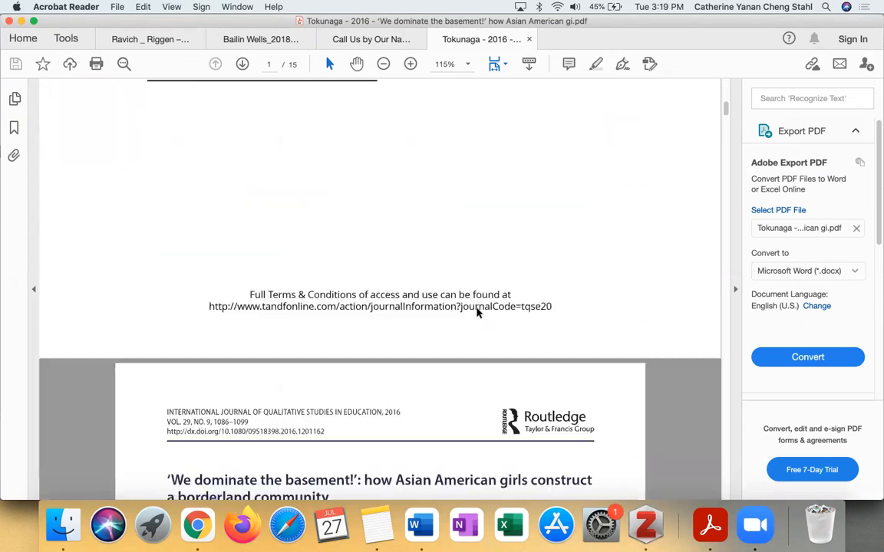
scroll(476, 312, down, 15)
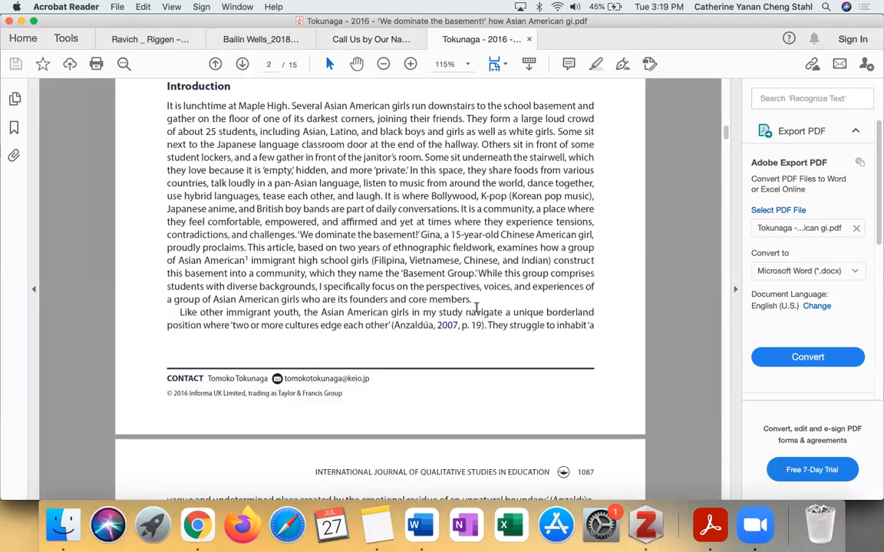
scroll(476, 312, down, 2)
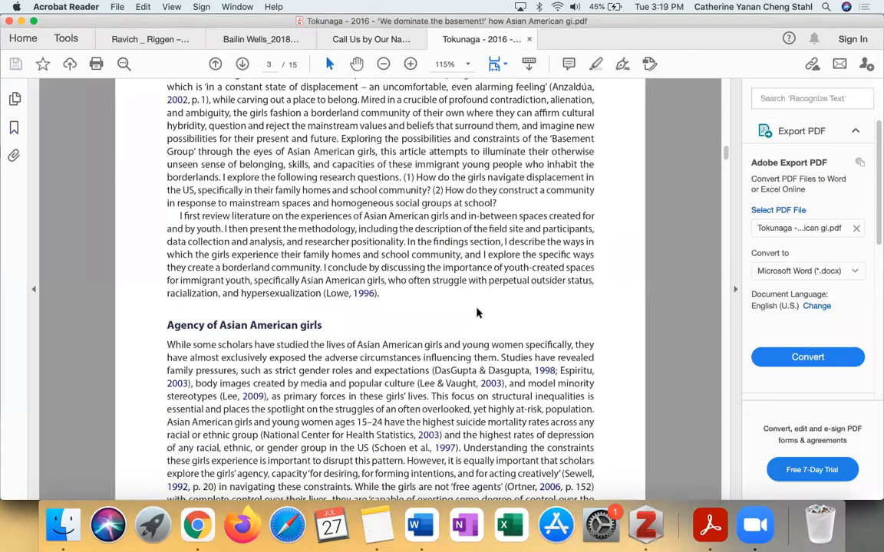
scroll(453, 286, up, 3)
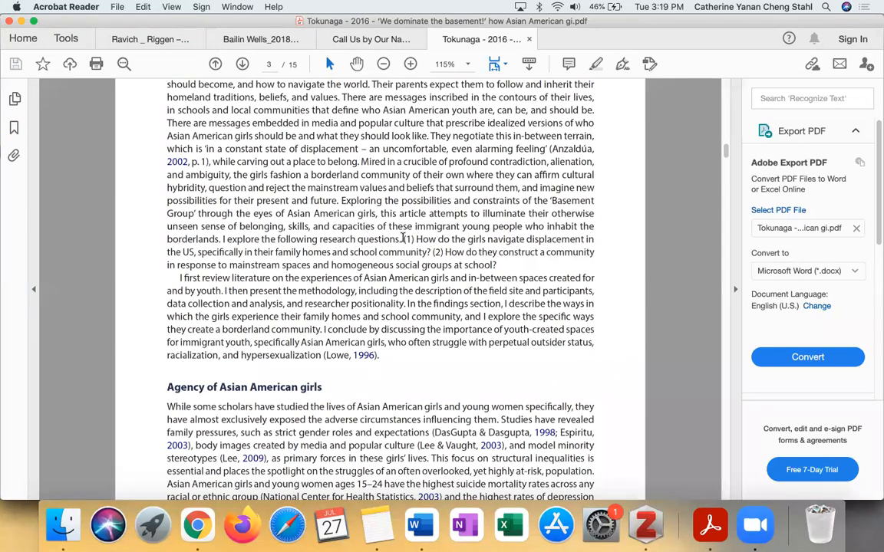
drag(404, 238, 499, 264)
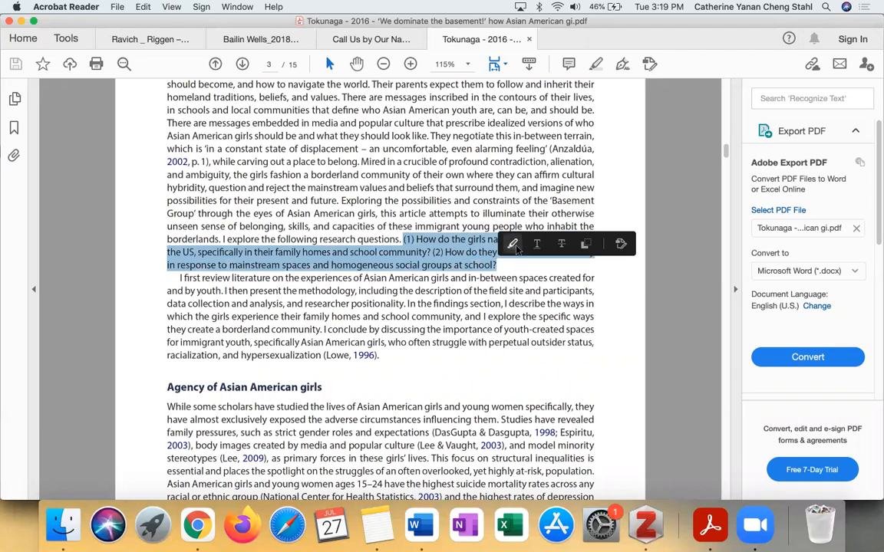
click(517, 249)
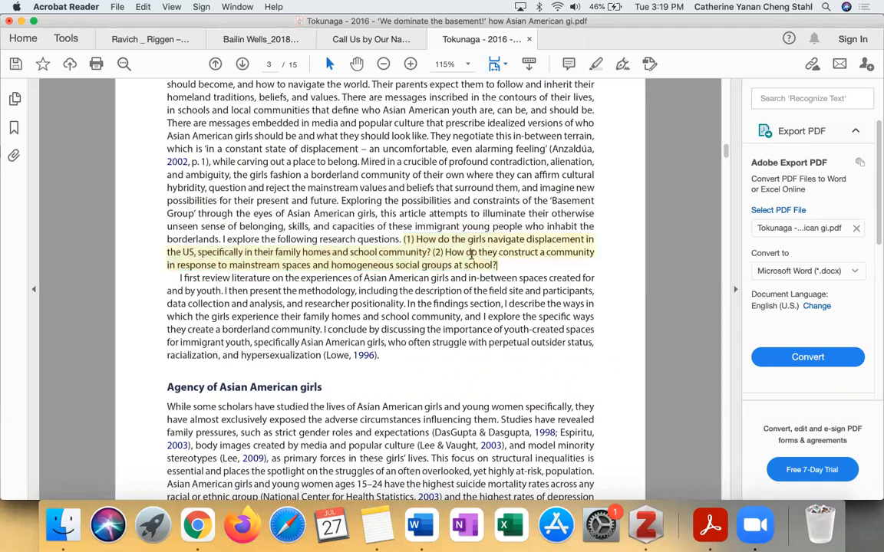
Step: Attach a pop-up note reading "these are the research questions" to the highlighted research questions and post it
right_click(482, 261)
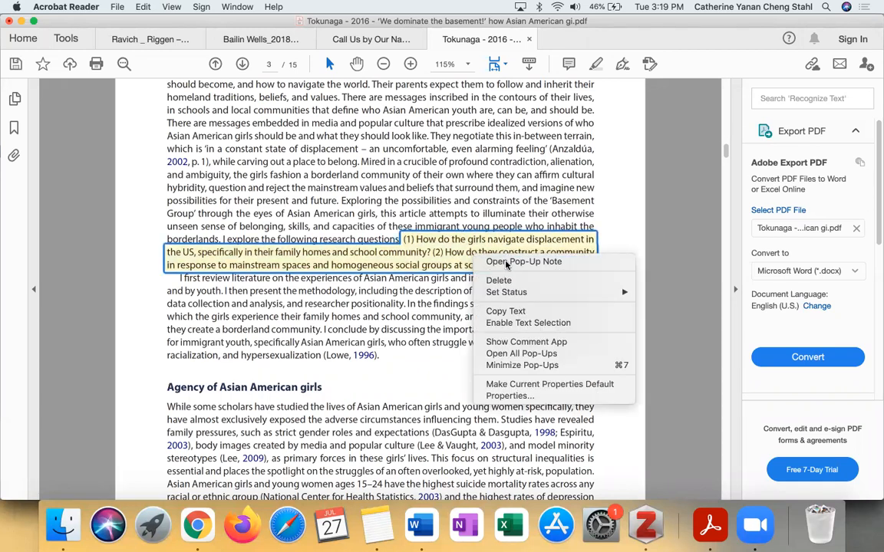
click(447, 258)
right_click(473, 242)
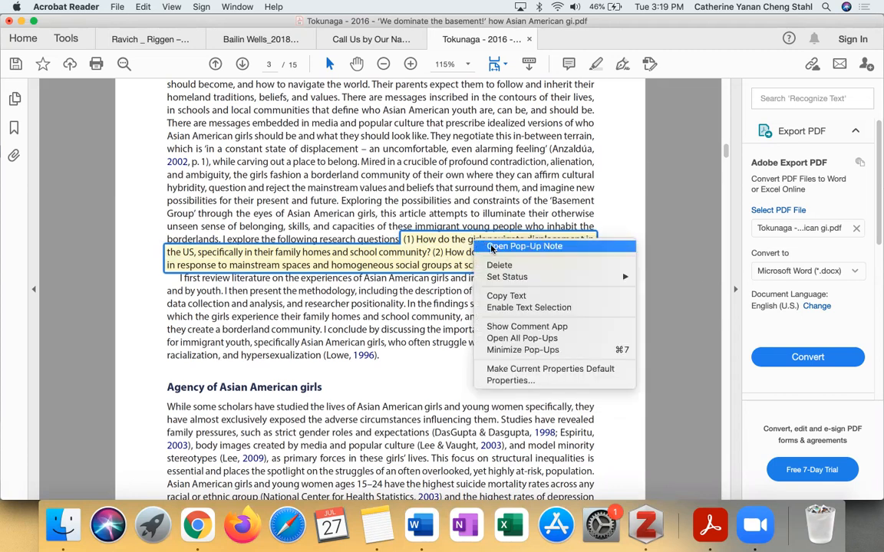
click(492, 247)
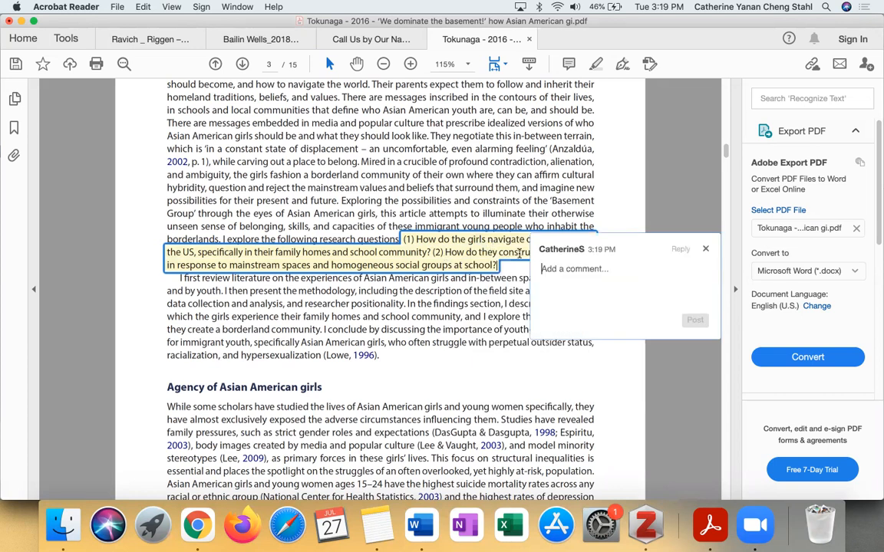
text(these are the)
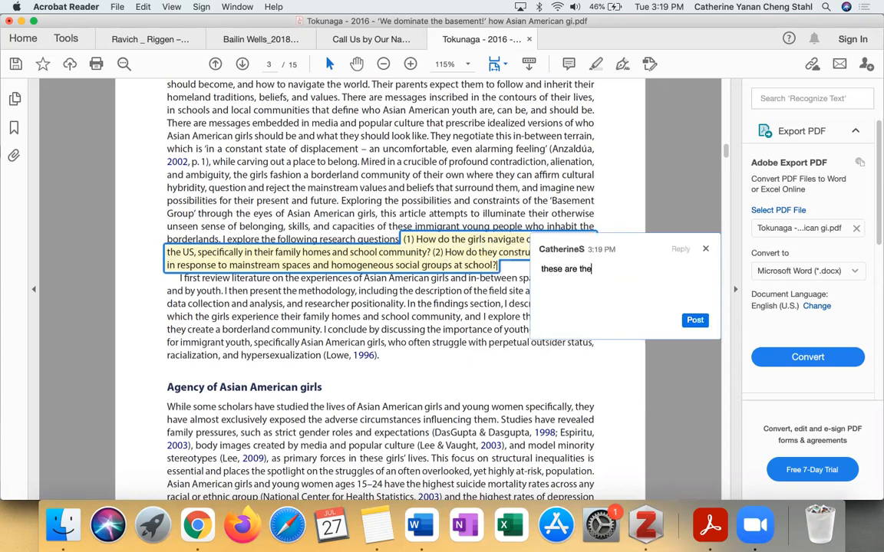
text( research questions)
click(695, 320)
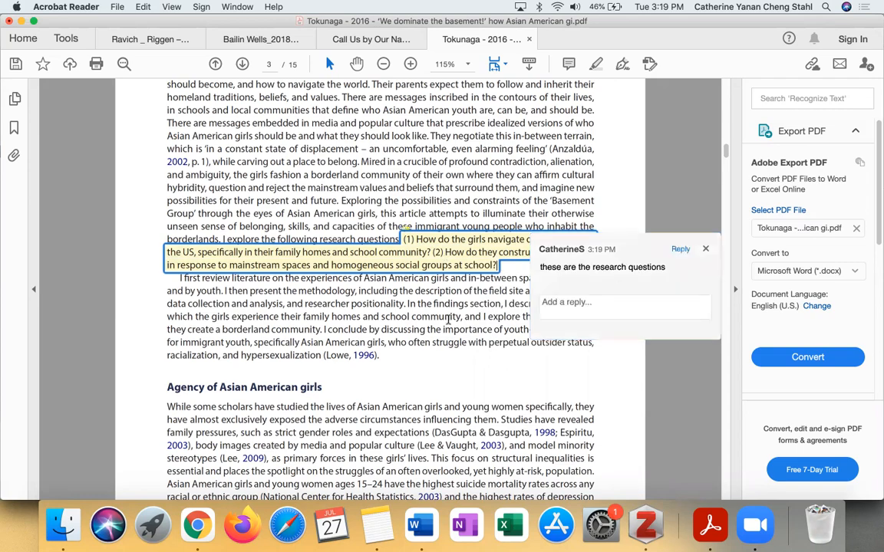
Step: Highlight the passage opening page 4, from "documenting the ways" through "manage their struggles."
scroll(445, 321, down, 10)
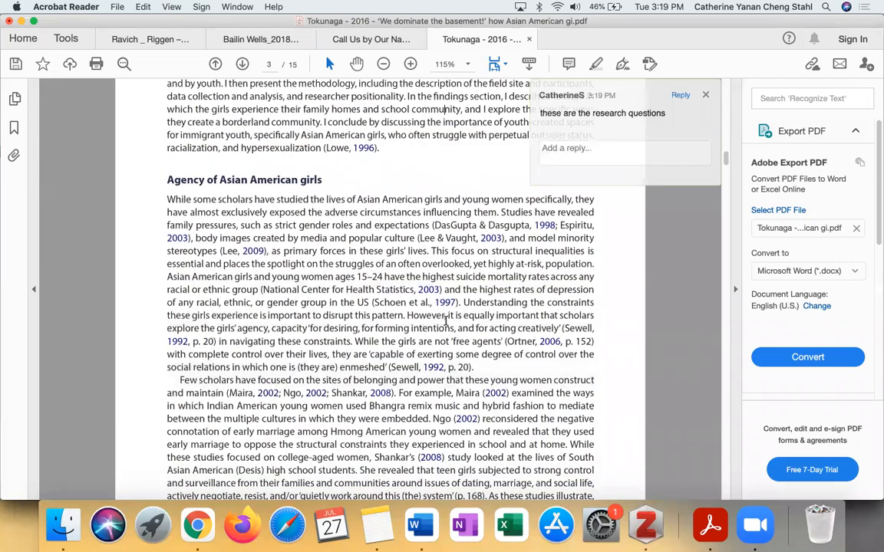
scroll(445, 321, down, 5)
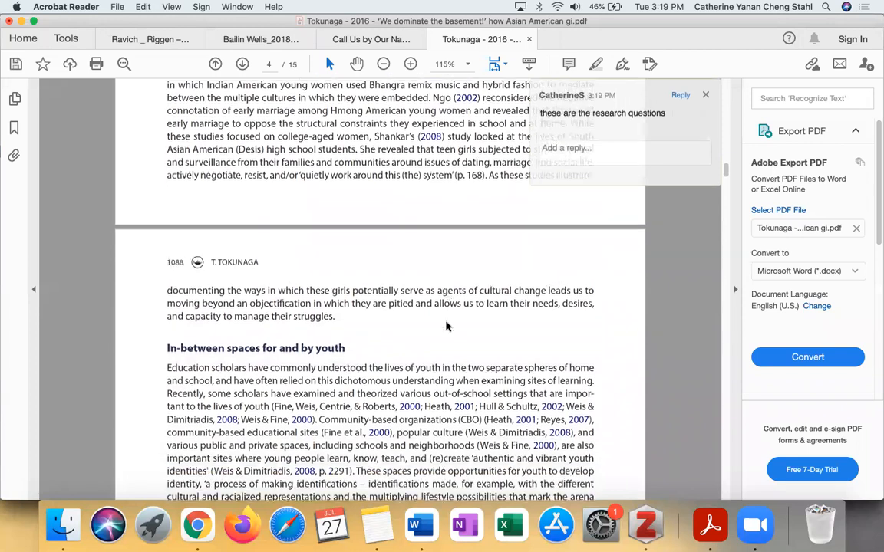
scroll(446, 327, up, 2)
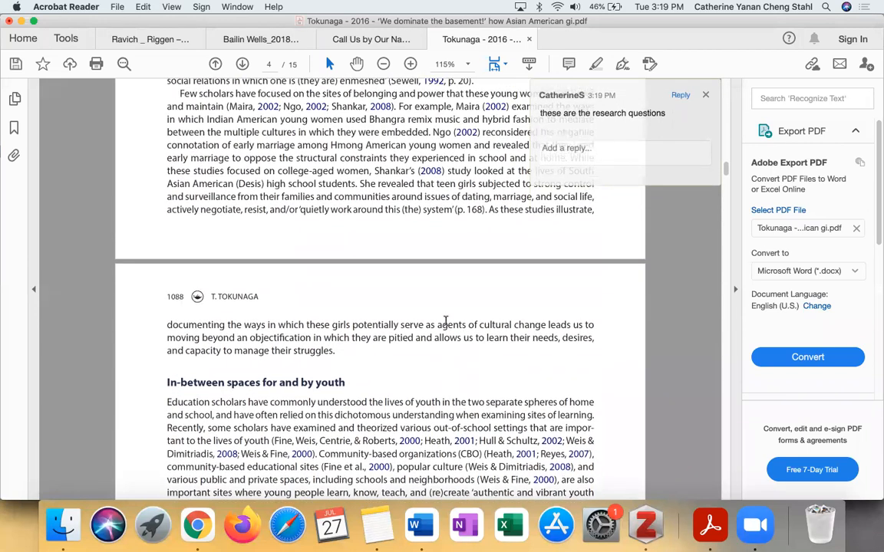
drag(167, 327, 335, 350)
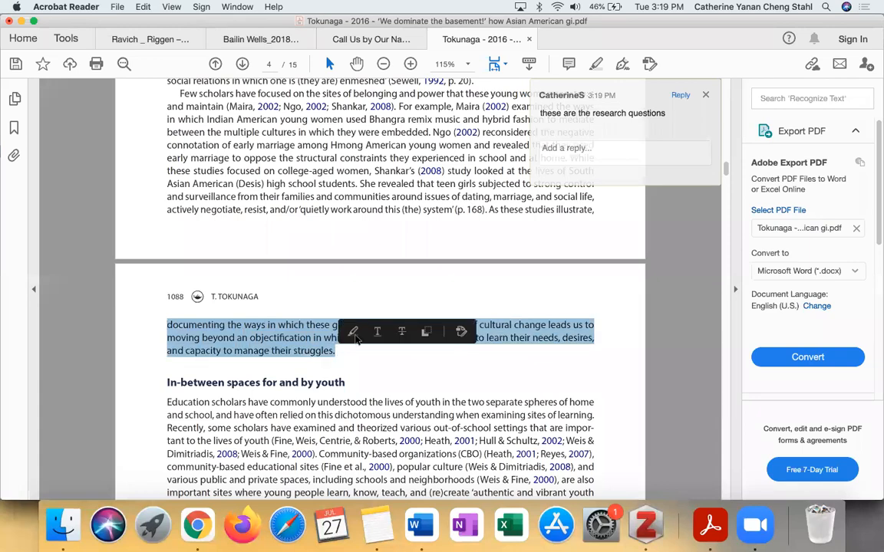
click(353, 332)
Step: Highlight the sentence starting "These informal spaces with less adult control" just above the Methodology heading on page 4
scroll(355, 340, down, 15)
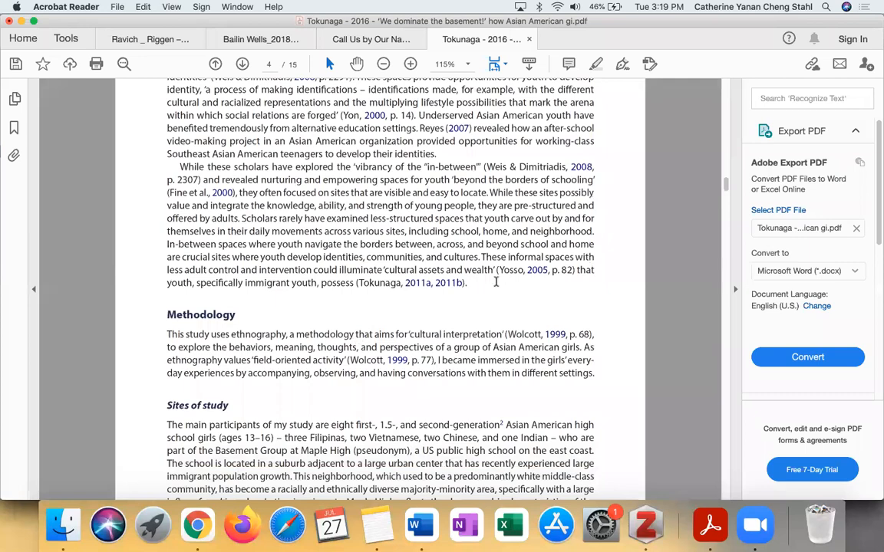
drag(483, 256, 469, 283)
click(487, 267)
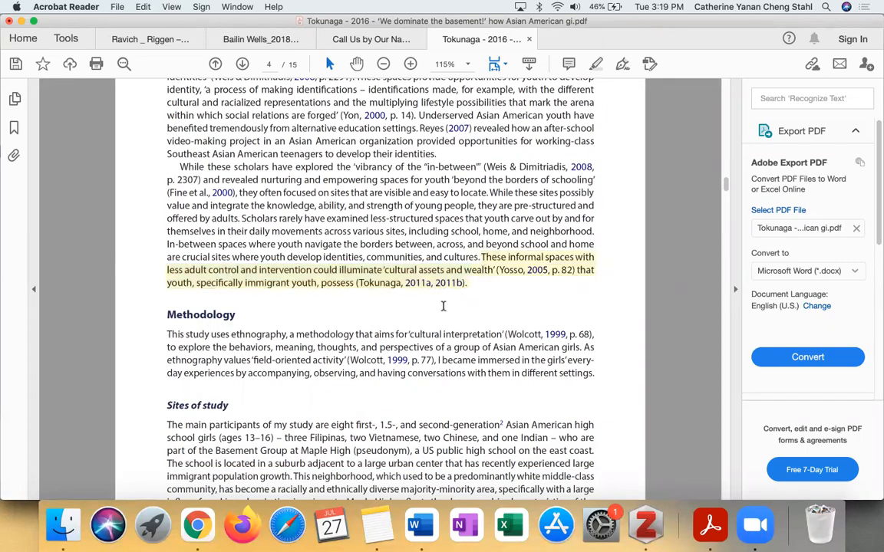
Step: Try to highlight the sentence starting "They created this community in the school basement" on page 8
scroll(418, 284, down, 12)
scroll(443, 306, down, 15)
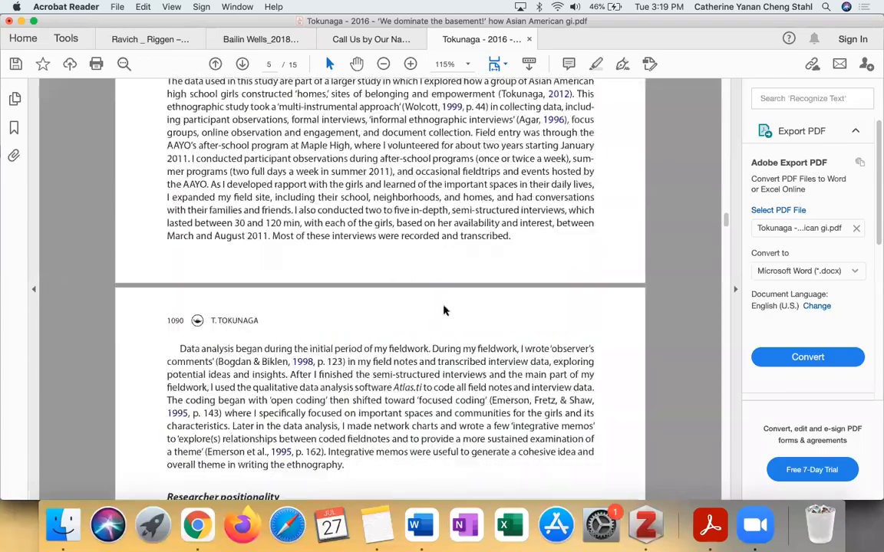
scroll(443, 307, down, 20)
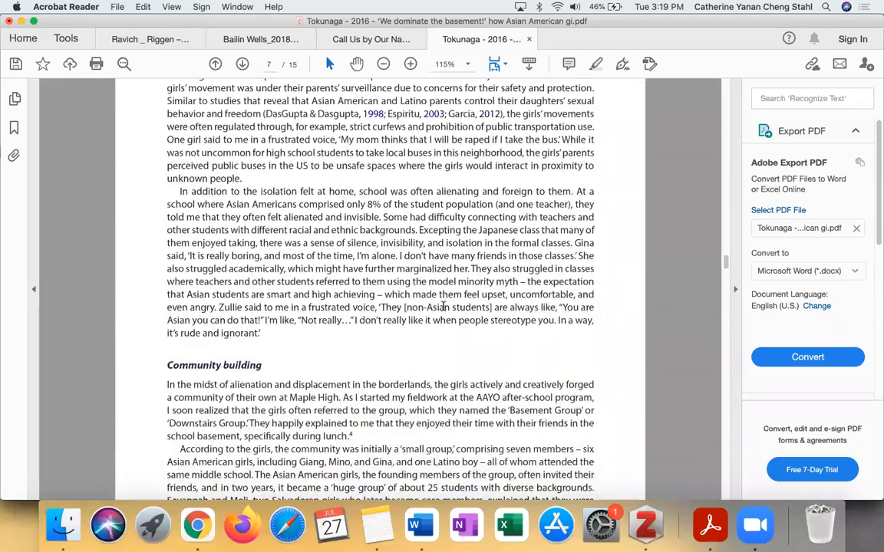
scroll(444, 310, down, 8)
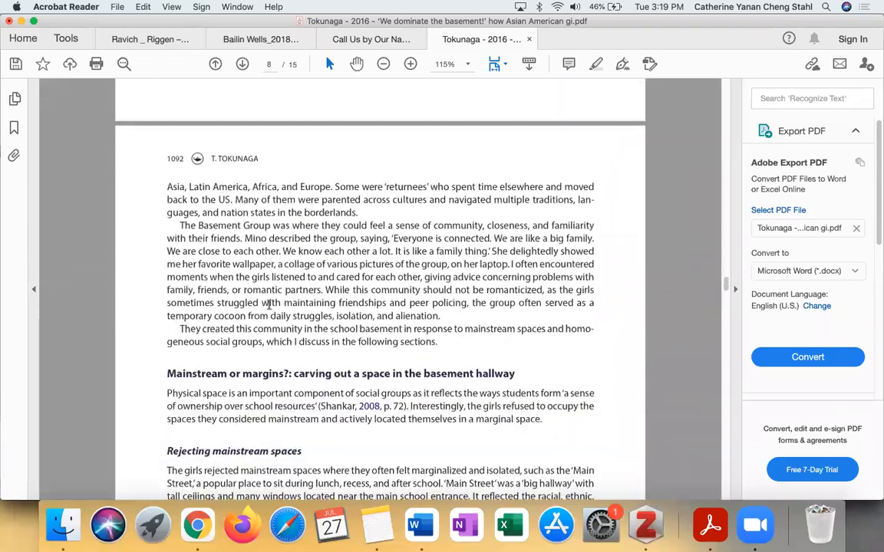
drag(180, 329, 441, 340)
click(423, 341)
Step: Highlight the sentence starting "The 'Main Street' and the cafeteria were congested" above Claiming marginality on page 8, and save the PDF
scroll(422, 340, down, 17)
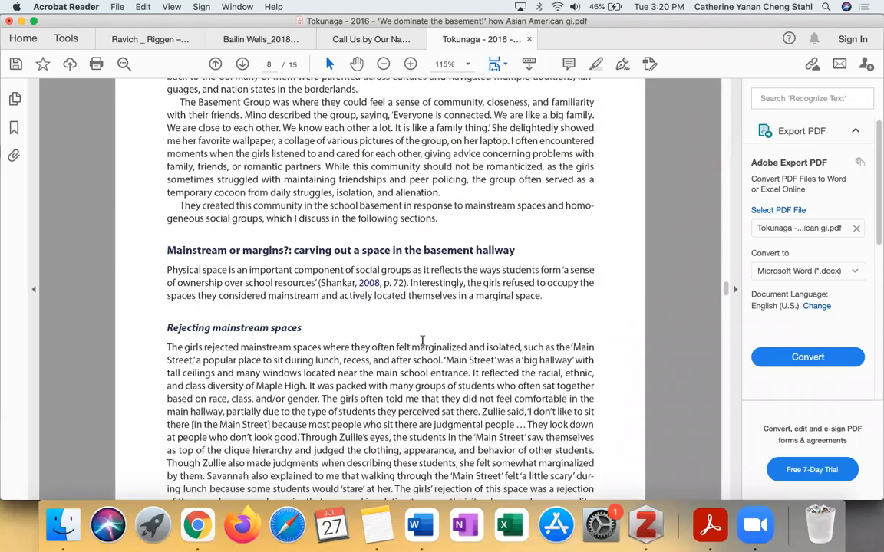
scroll(422, 340, up, 2)
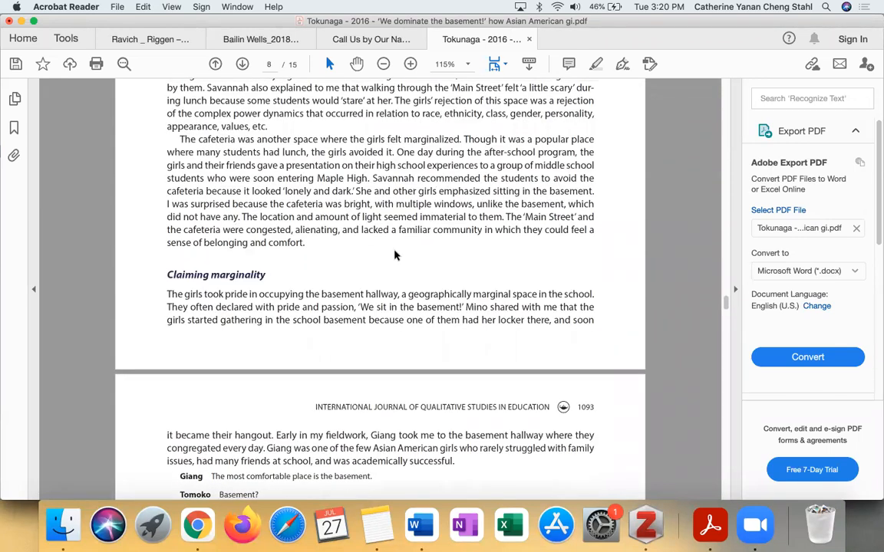
drag(506, 218, 309, 246)
click(326, 263)
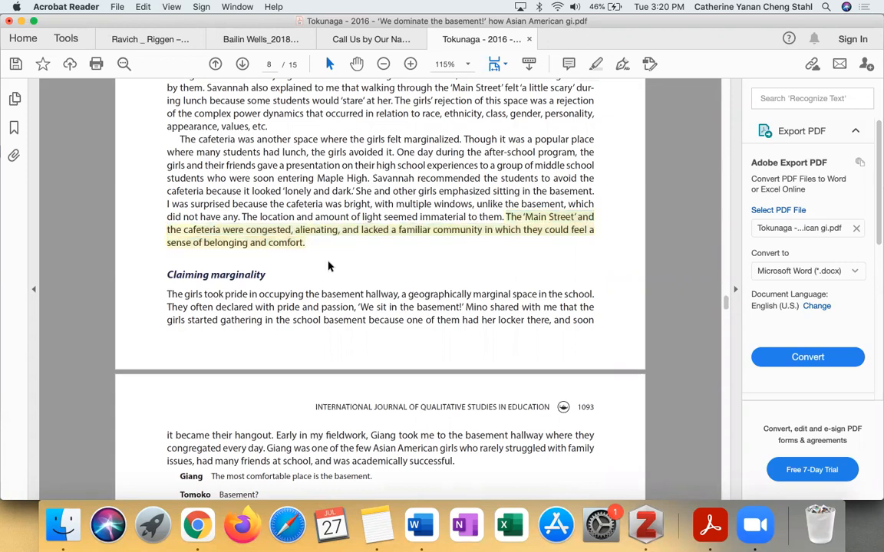
key(super+s)
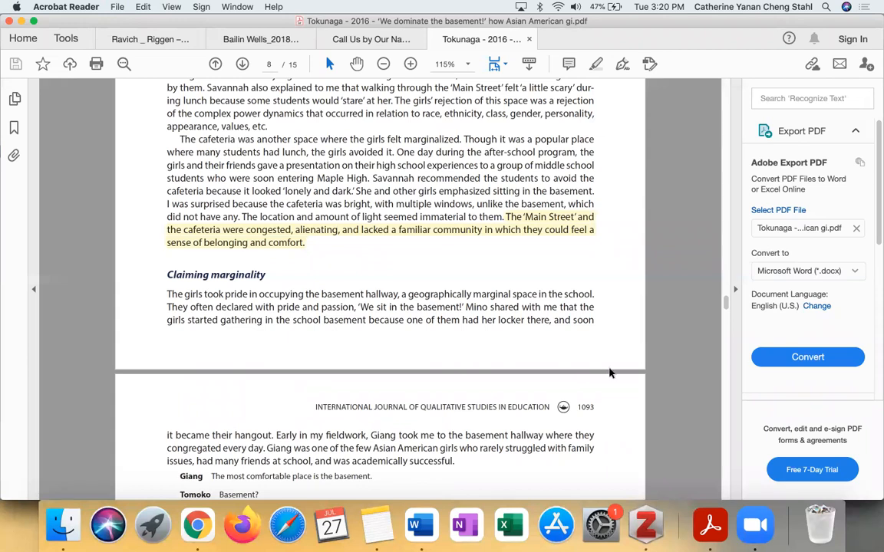
Step: Switch to Zotero and extract the annotations from the "'We dominate the basement!'" PDF attachment
click(645, 525)
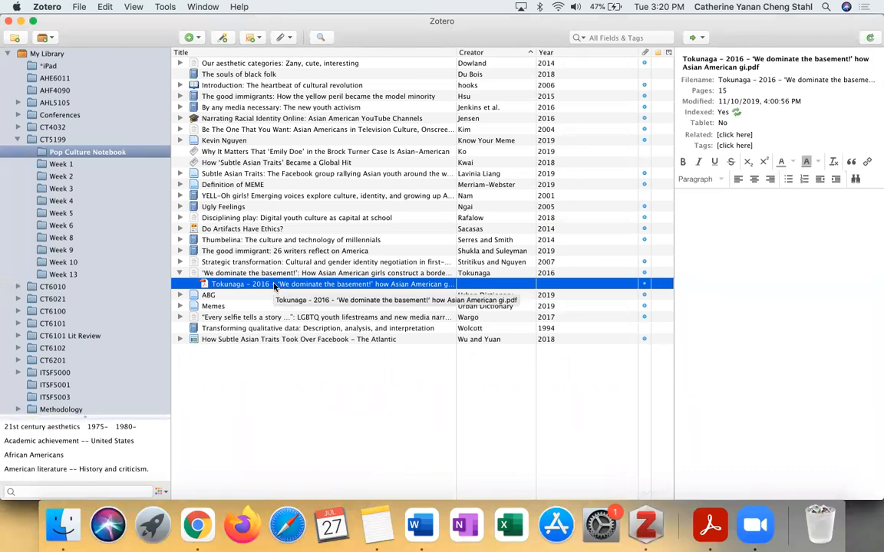
right_click(274, 286)
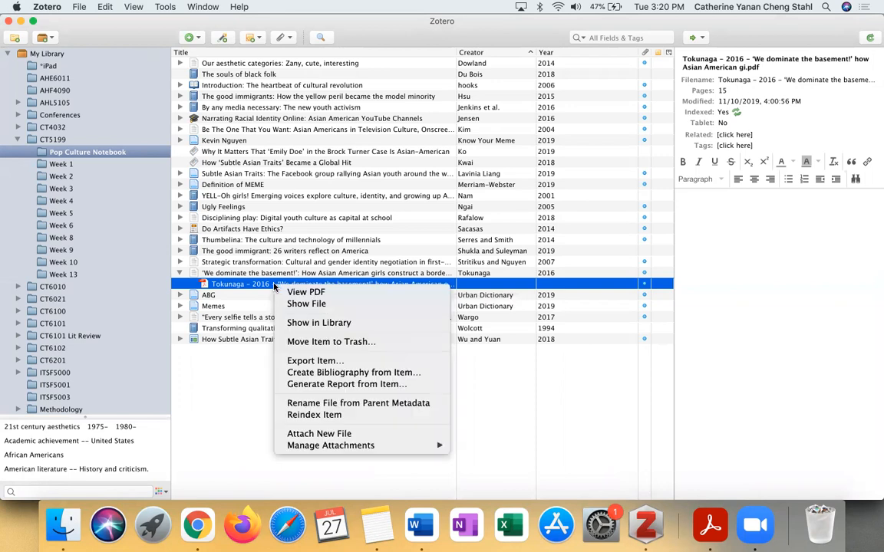
mouse_move(325, 445)
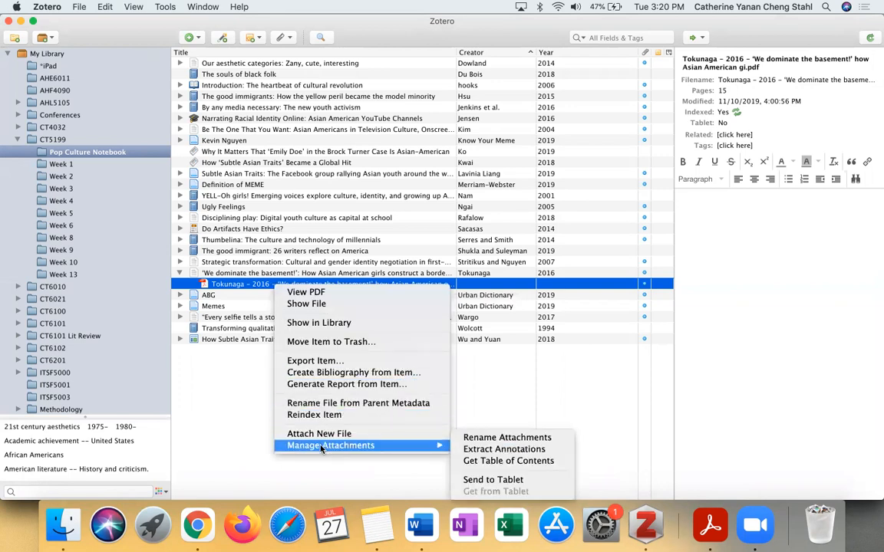
click(499, 452)
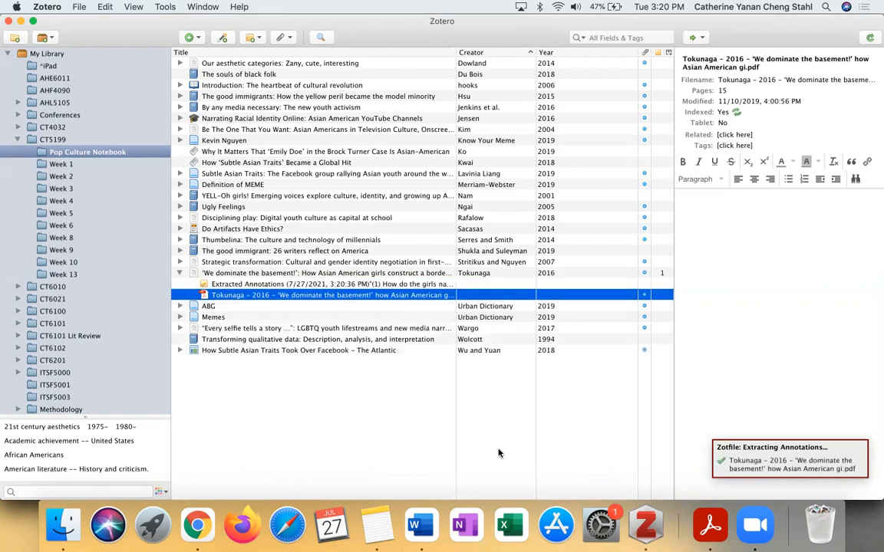
Step: Open the extracted annotations note and examine the quoted research questions and the comment on them
click(270, 285)
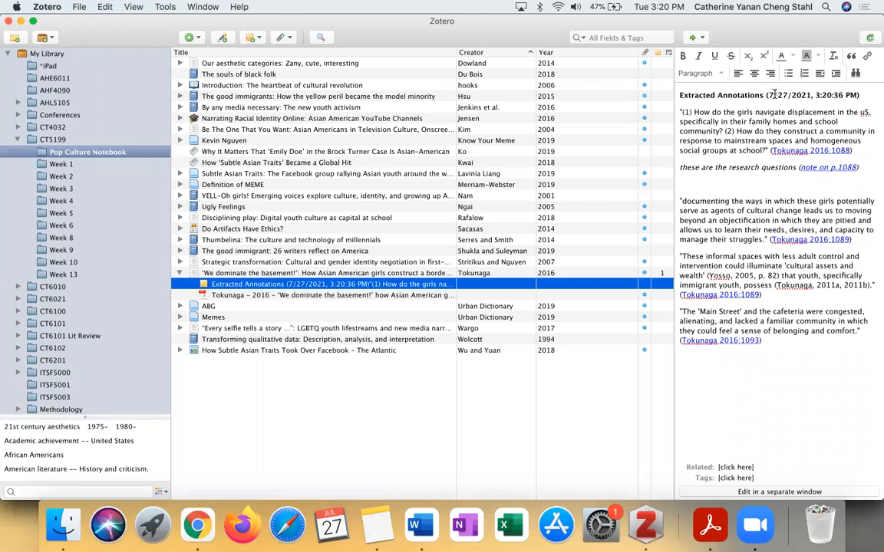
click(714, 124)
drag(713, 114, 738, 140)
click(739, 141)
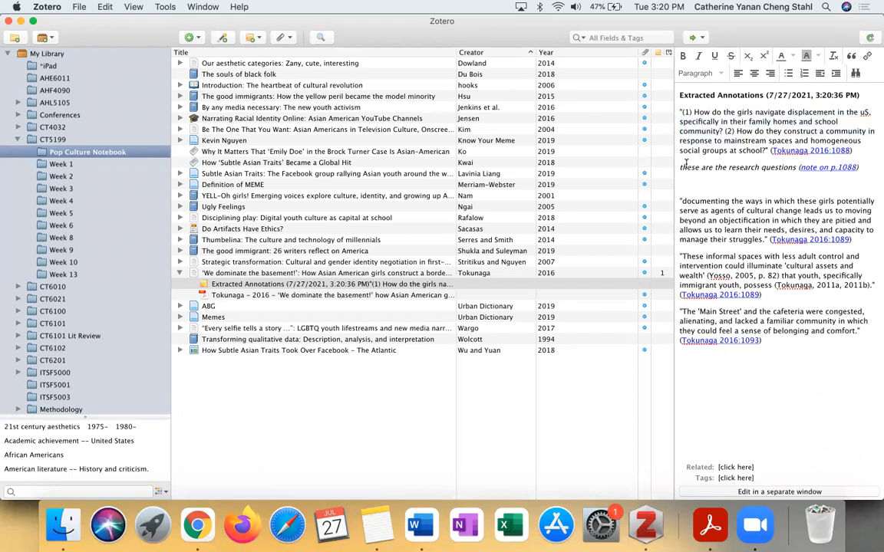
drag(680, 168, 715, 167)
drag(779, 167, 791, 169)
click(790, 169)
drag(797, 168, 682, 167)
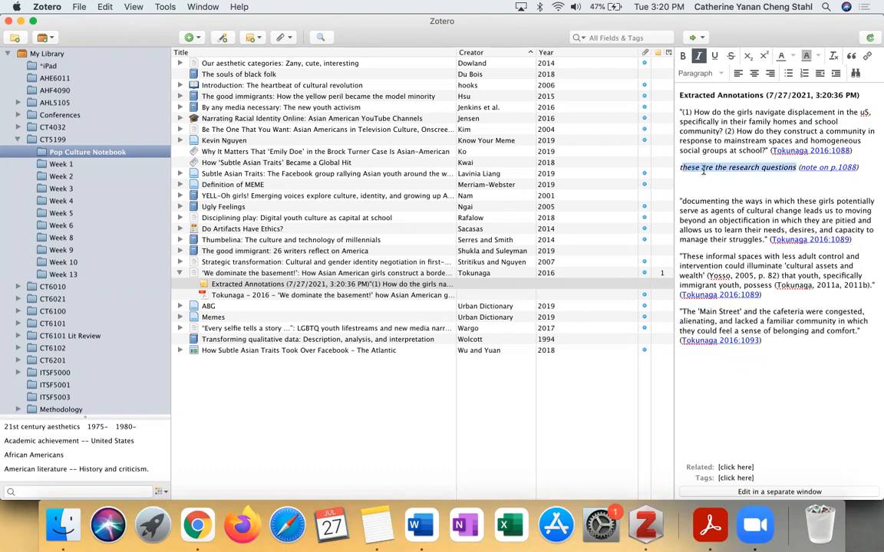
click(706, 167)
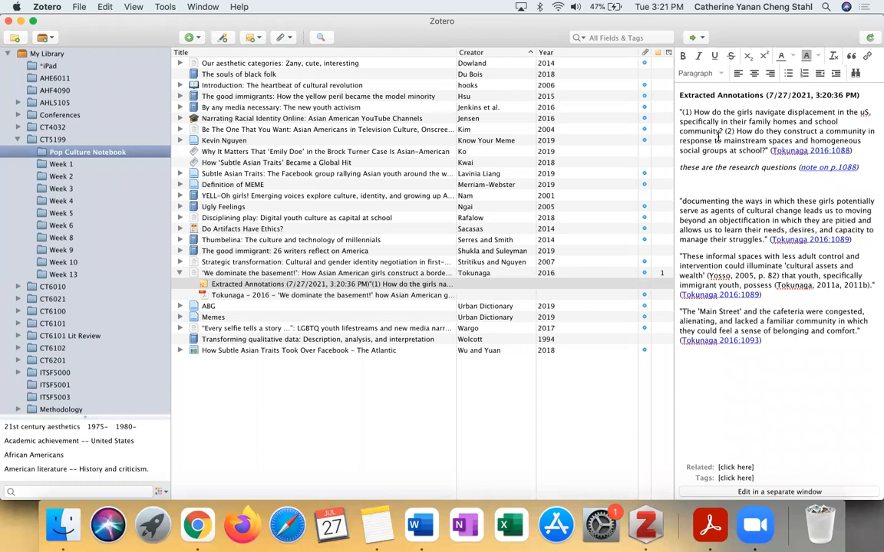
Step: Examine the research questions comment and the quote starting "These informal spaces with less adult control" in the extracted annotations note
click(718, 138)
drag(766, 150, 759, 171)
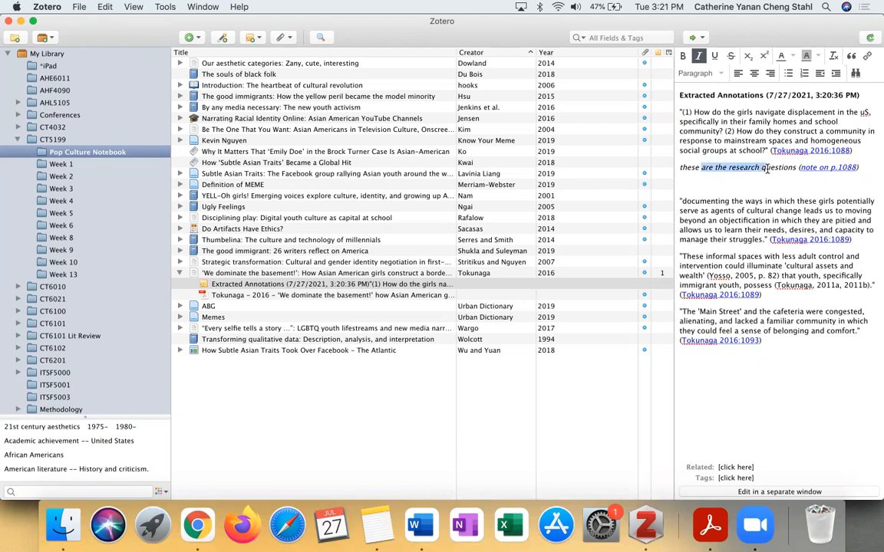
click(684, 165)
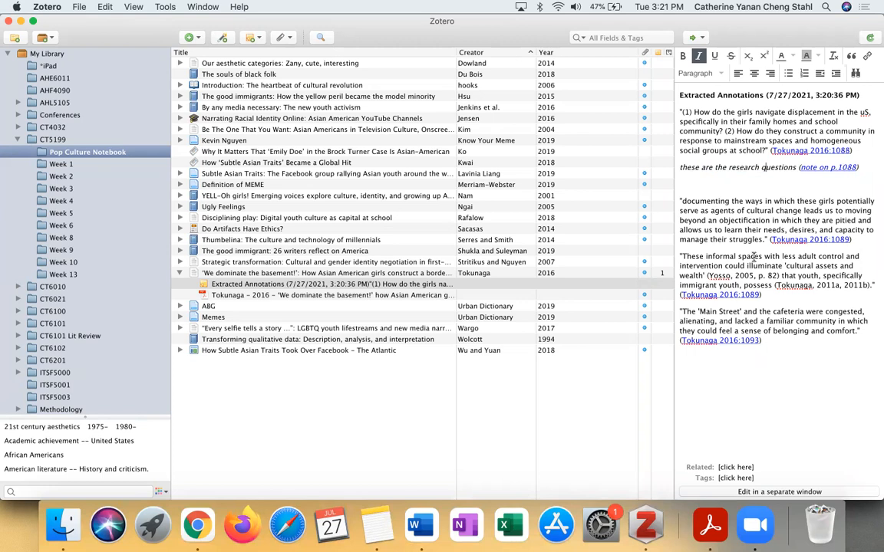
drag(761, 294, 678, 260)
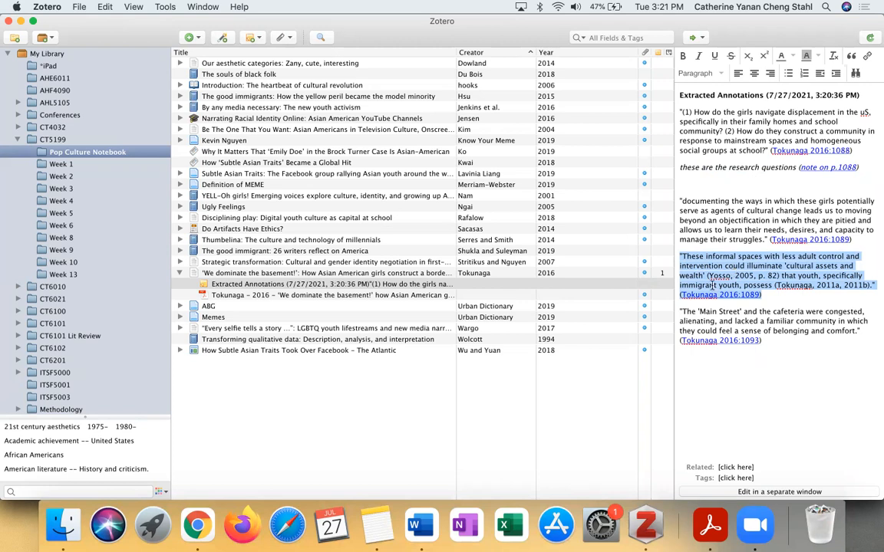
click(715, 285)
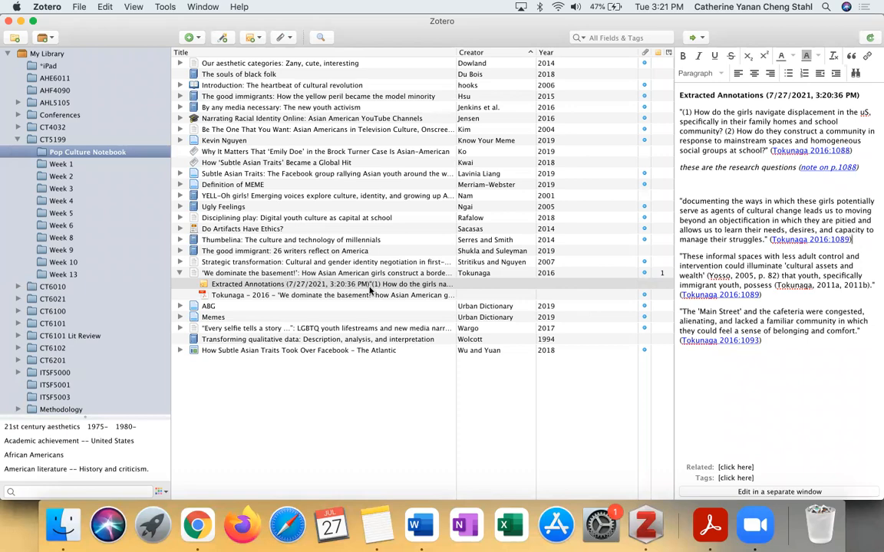
Step: Switch to Acrobat Reader and highlight the passage on page 9 from "While the girls treasured the basement" to "misbehavior and noise"
click(711, 526)
scroll(528, 251, down, 15)
scroll(491, 238, down, 2)
scroll(491, 239, up, 2)
drag(178, 188, 352, 216)
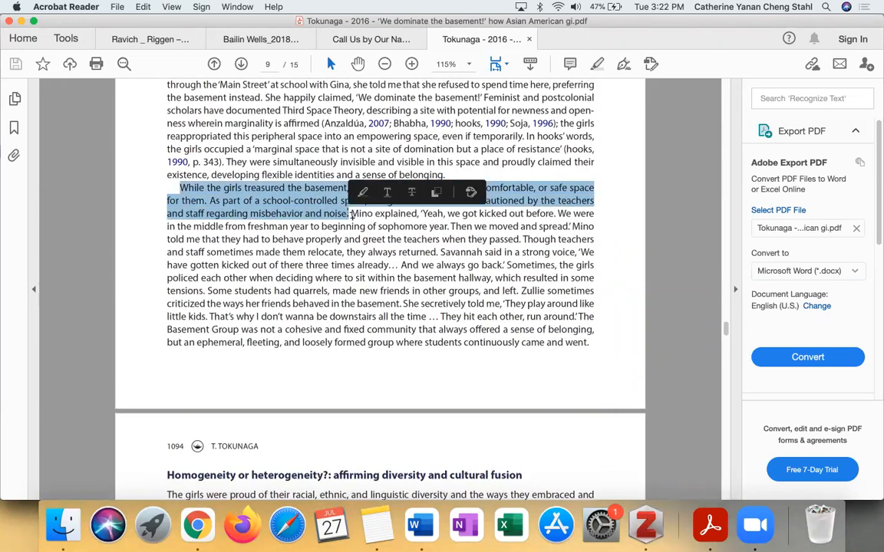
Step: Highlight the passage under Championing diversity and cultural hybridity on page 10, from "The girls were unquestionably proud" to "[Asian Corner students]"
scroll(412, 252, down, 15)
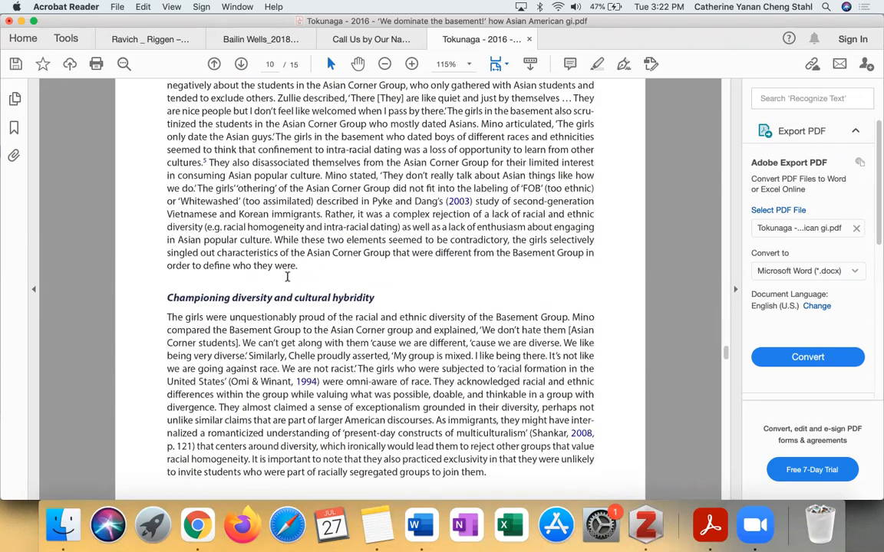
scroll(287, 277, down, 3)
drag(166, 212, 242, 241)
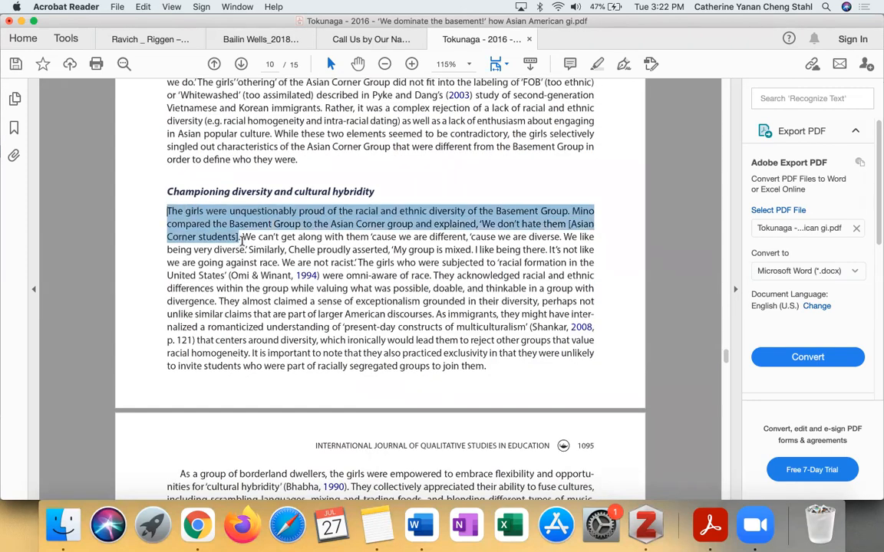
click(230, 196)
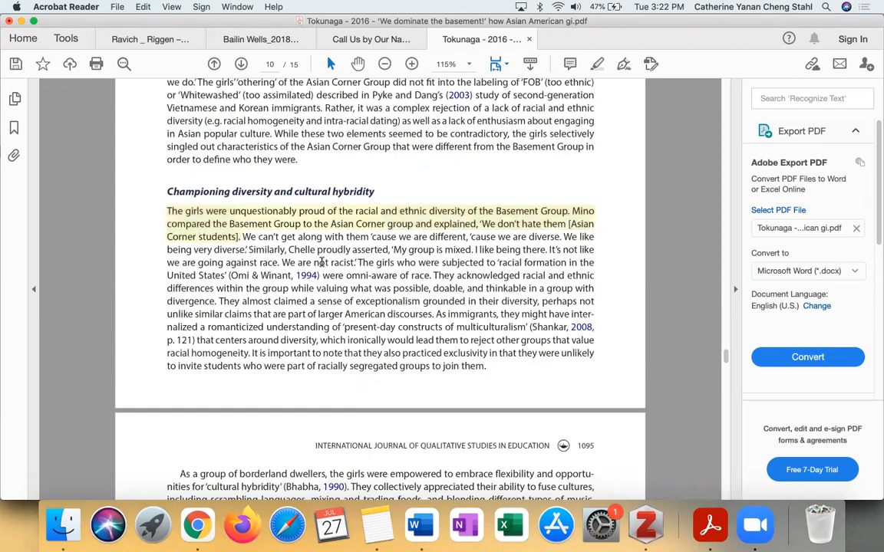
Step: Highlight the passage on page 12 from "The girls also enjoyed consuming popular culture" to "Bollywood singers, and others", and save the PDF
scroll(322, 263, down, 12)
drag(179, 304, 529, 330)
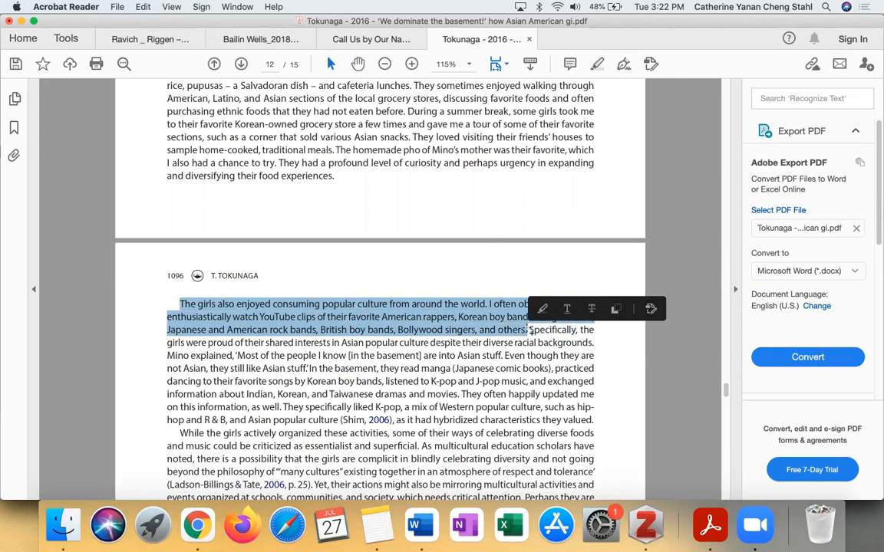
click(537, 310)
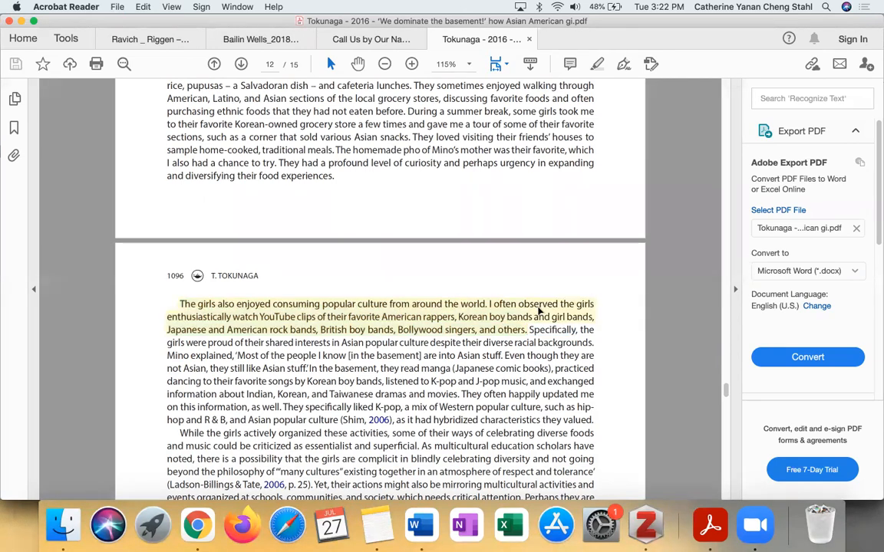
Step: Switch to Zotero and extract the annotations from the updated "'We dominate the basement!'" PDF attachment again
click(646, 526)
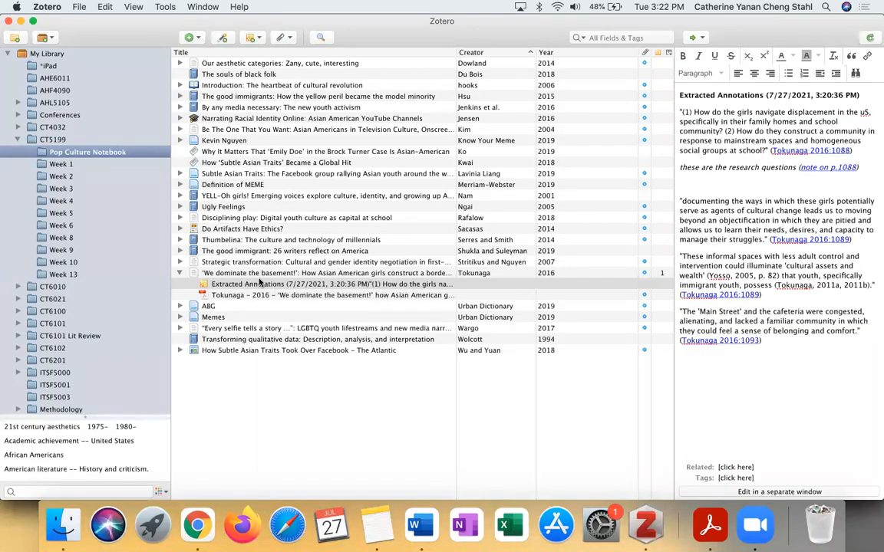
click(227, 298)
right_click(227, 298)
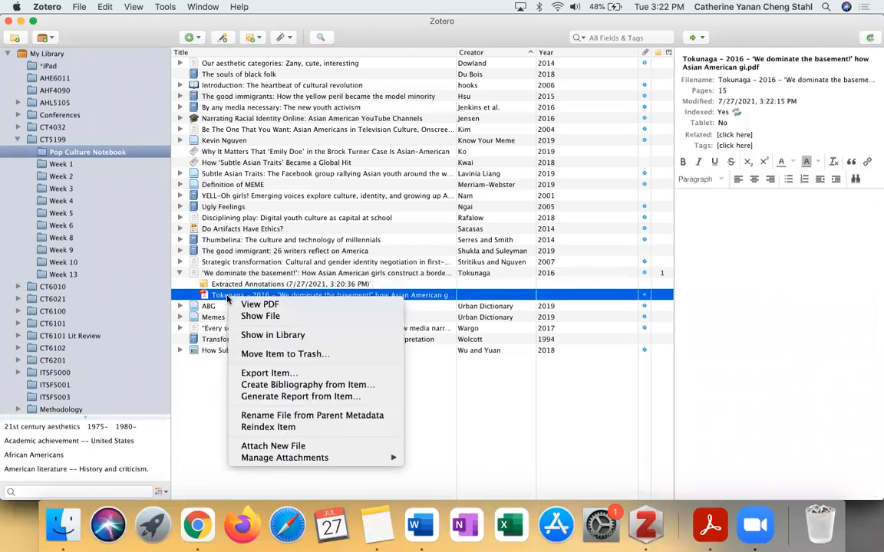
mouse_move(275, 464)
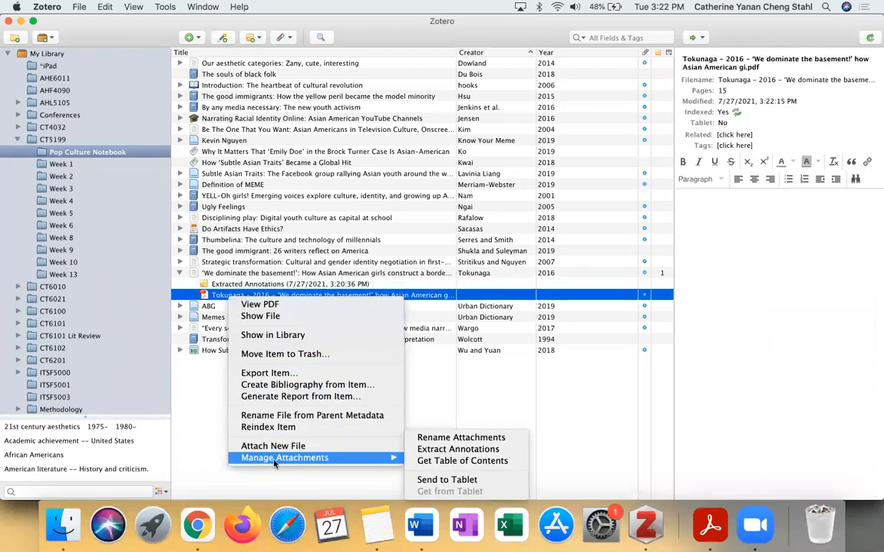
click(443, 450)
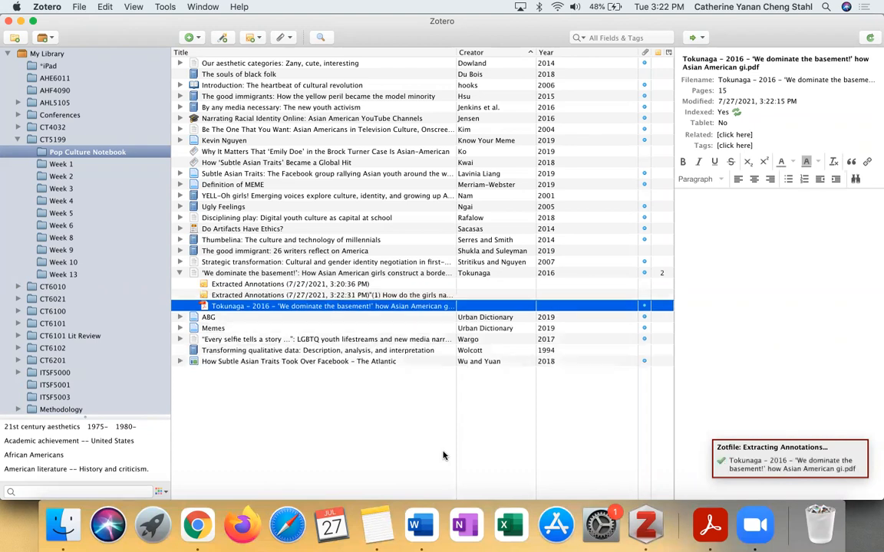
Step: Open the newer Extracted Annotations note and examine its timestamp and the quotes from the added highlights
click(300, 297)
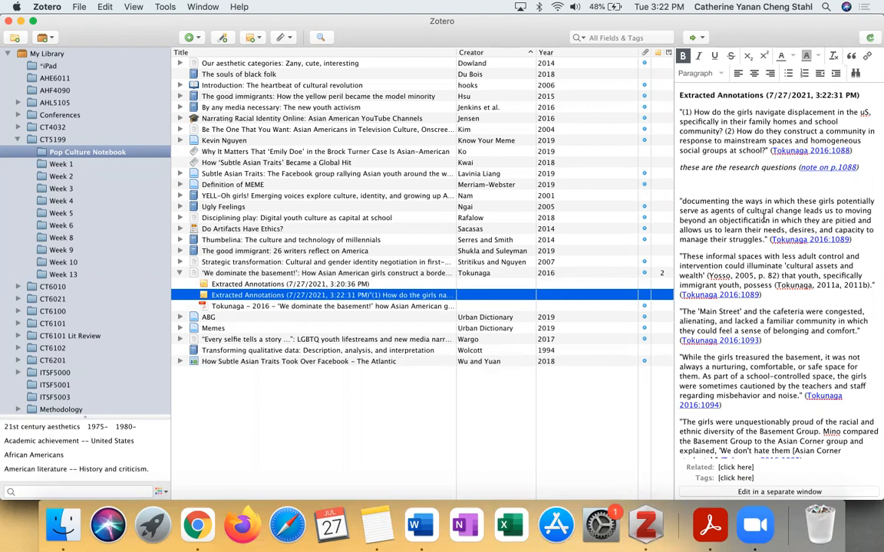
click(818, 95)
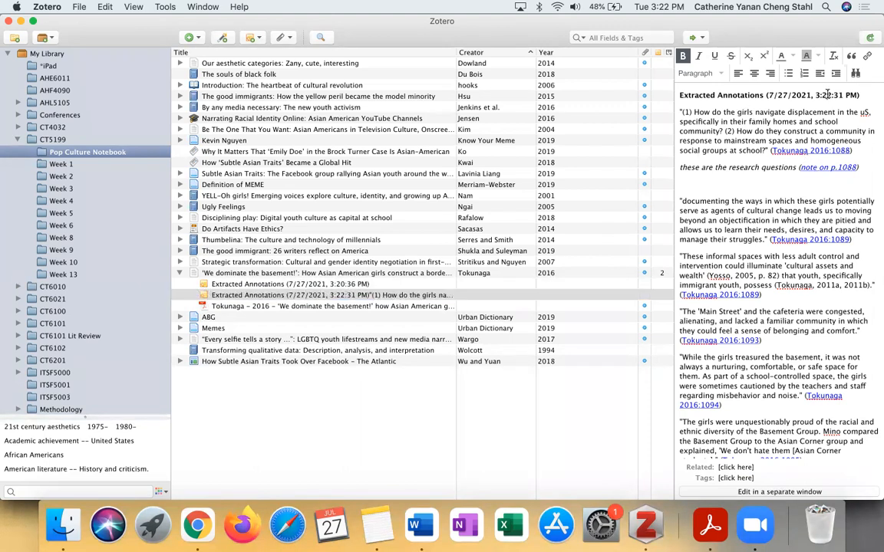
drag(821, 95, 855, 95)
click(855, 95)
scroll(812, 268, down, 1)
scroll(803, 246, up, 1)
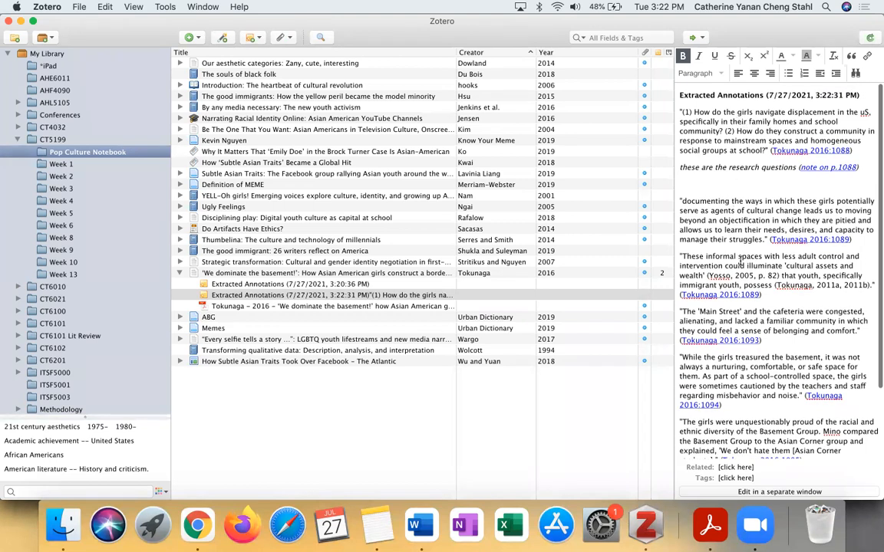
scroll(779, 267, down, 2)
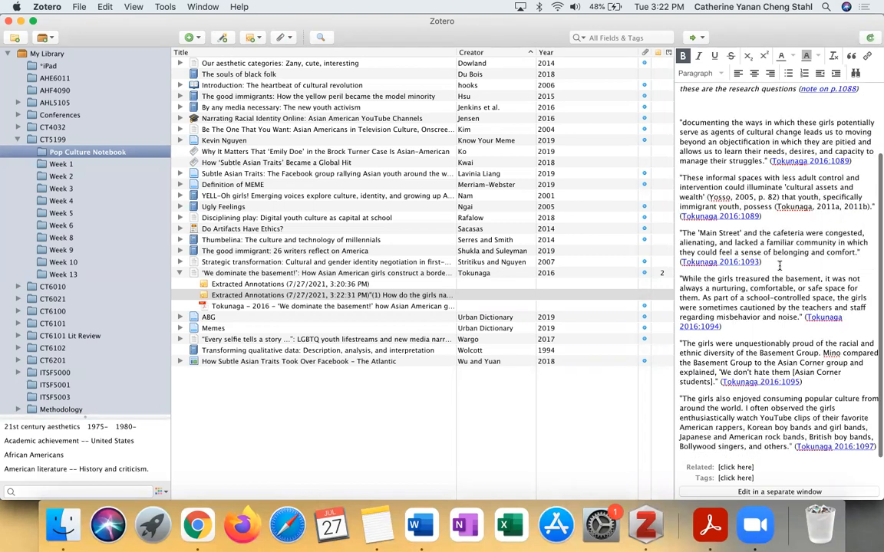
scroll(751, 366, up, 2)
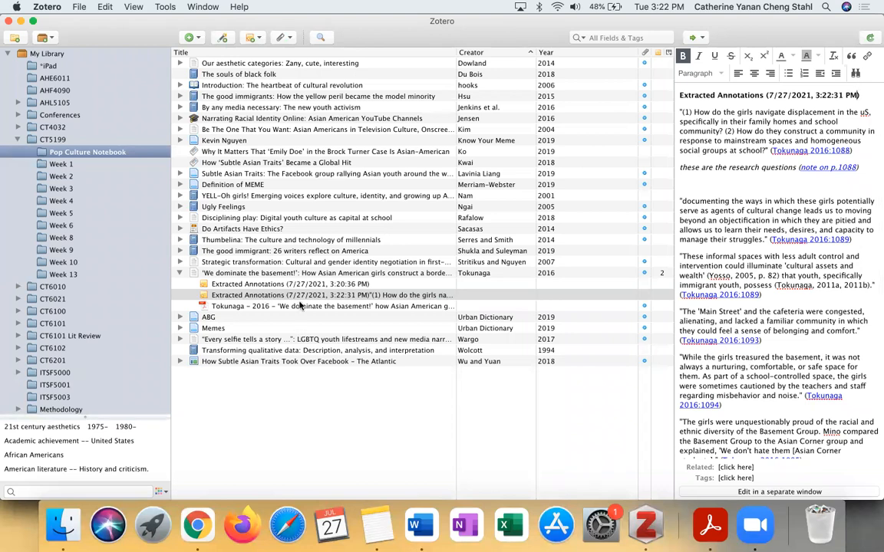
Step: Open the older Extracted Annotations note from 3:20:36 PM and look at the actions available for it
click(284, 285)
right_click(283, 285)
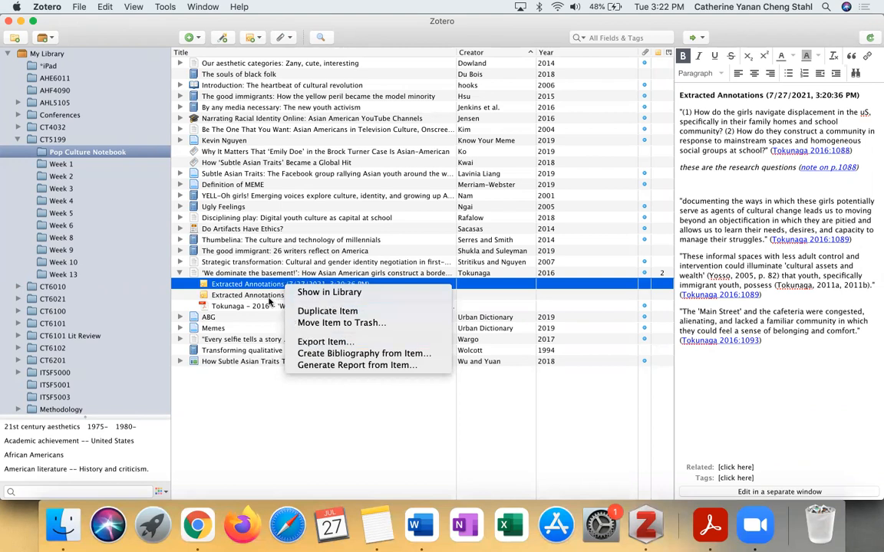
click(246, 286)
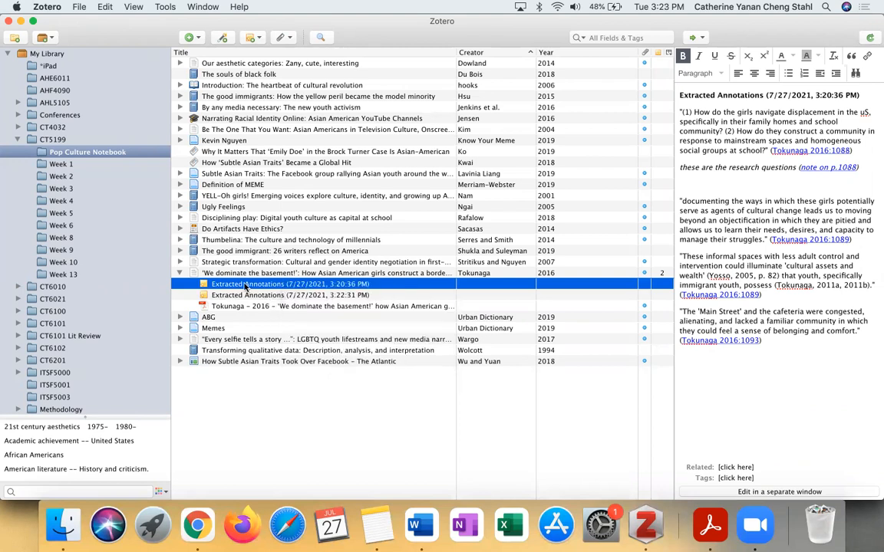
Step: Select the note text from "documenting the ways" to "objectification" and look at the available background colors
click(744, 192)
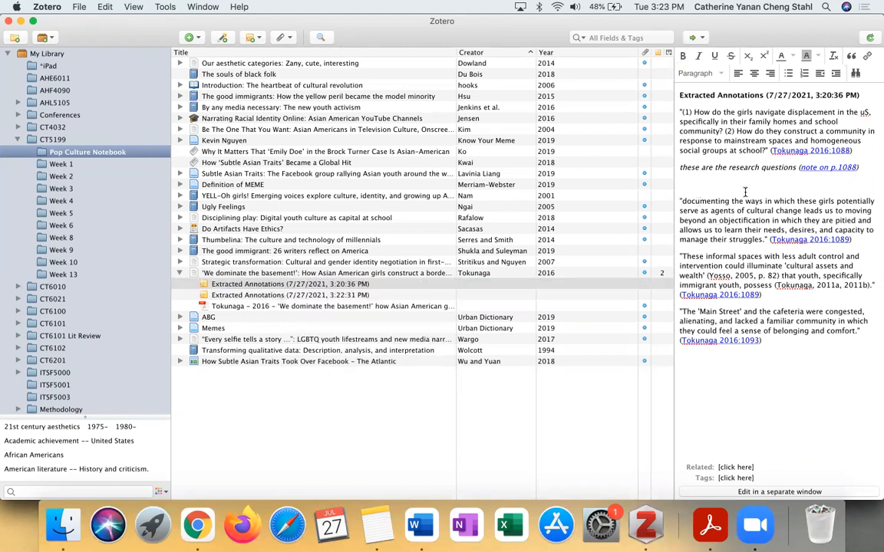
drag(681, 201, 772, 220)
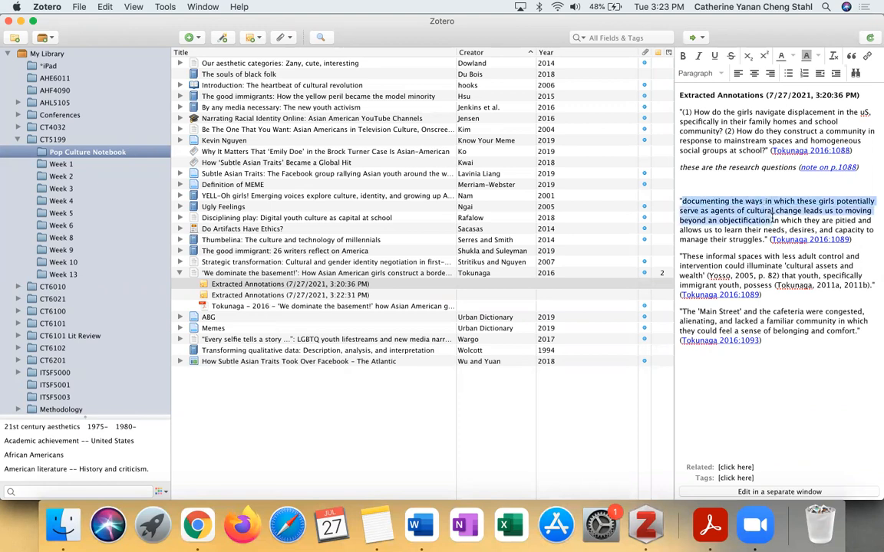
click(818, 57)
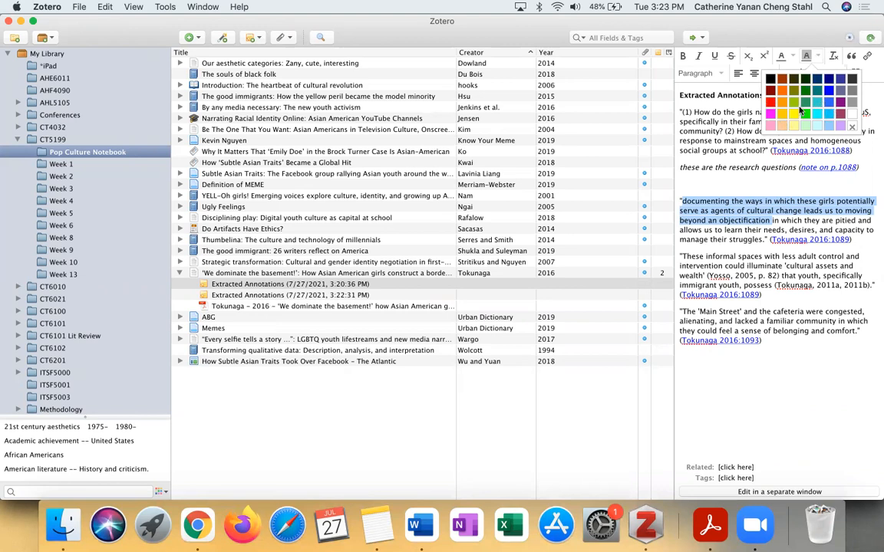
click(743, 238)
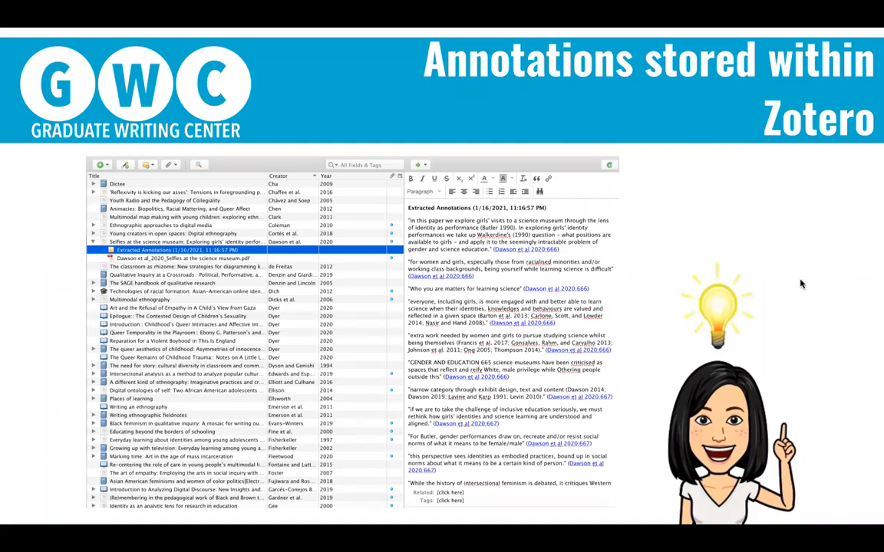
key(Right)
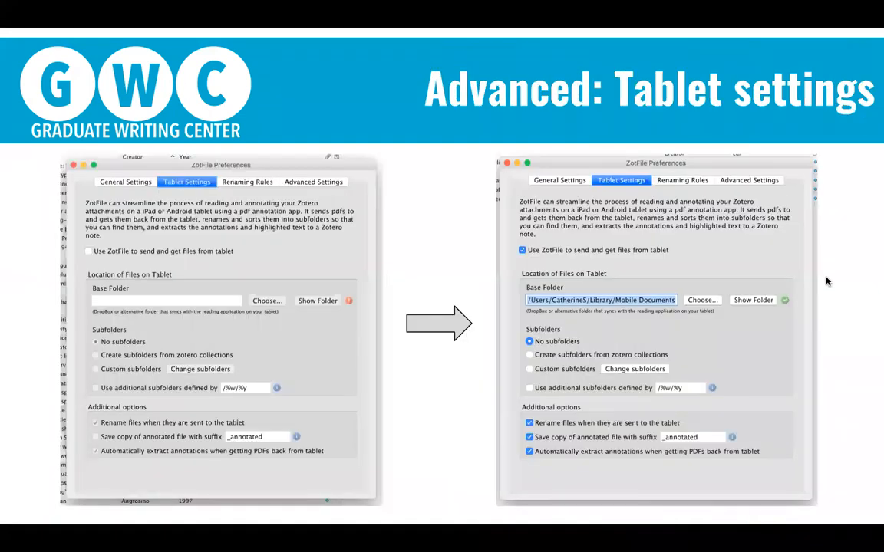